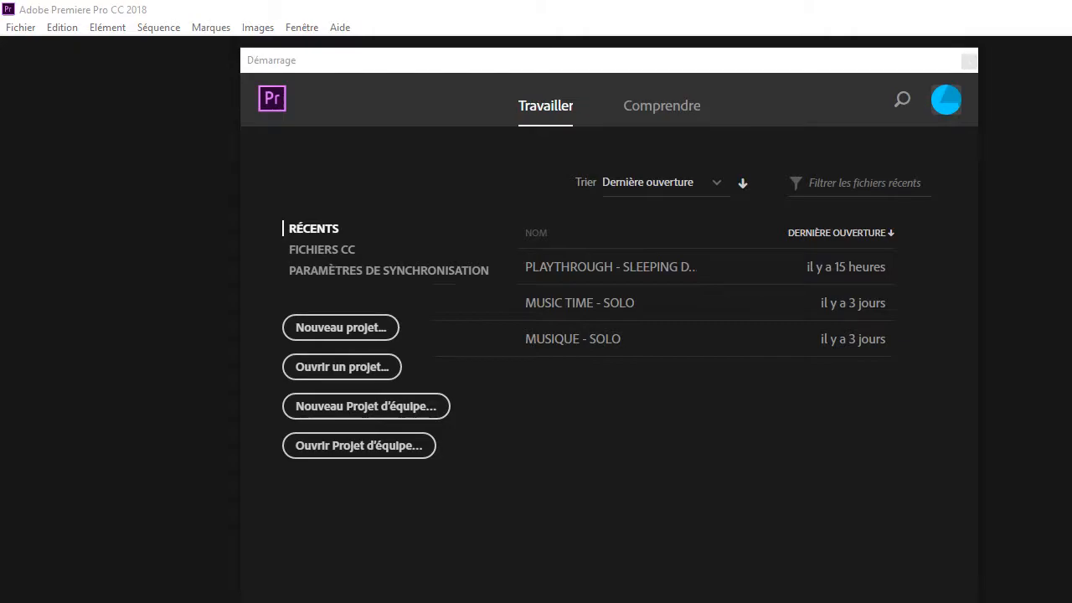
Step: Start a new project named test and show its scratch disk settings (Disques de travail)
{"action": "left_click", "coordinate": [379, 329]}
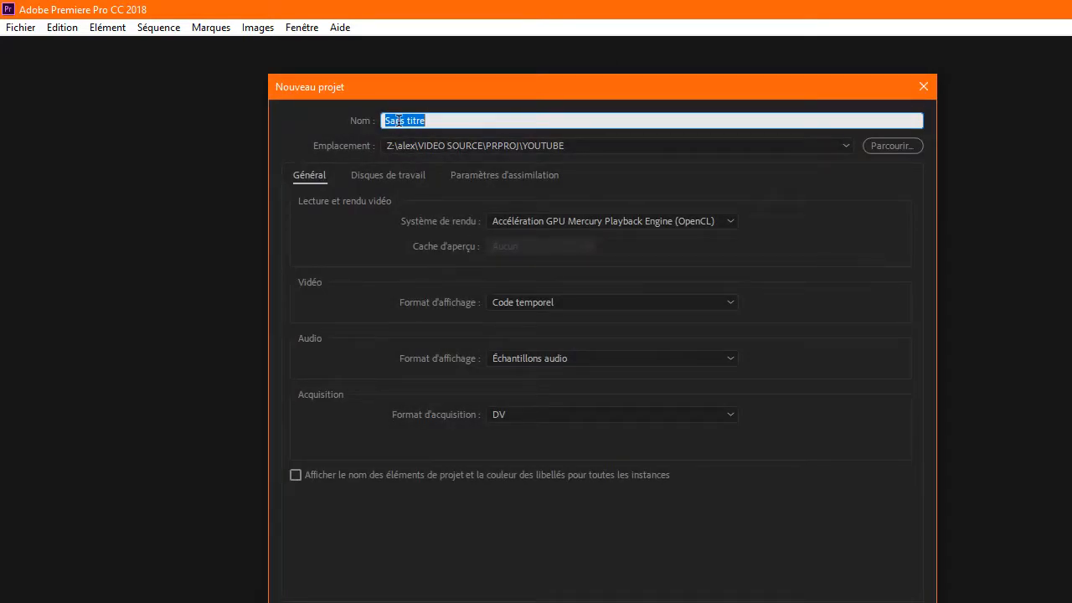
{"action": "type", "text": "test"}
{"action": "left_click", "coordinate": [366, 169]}
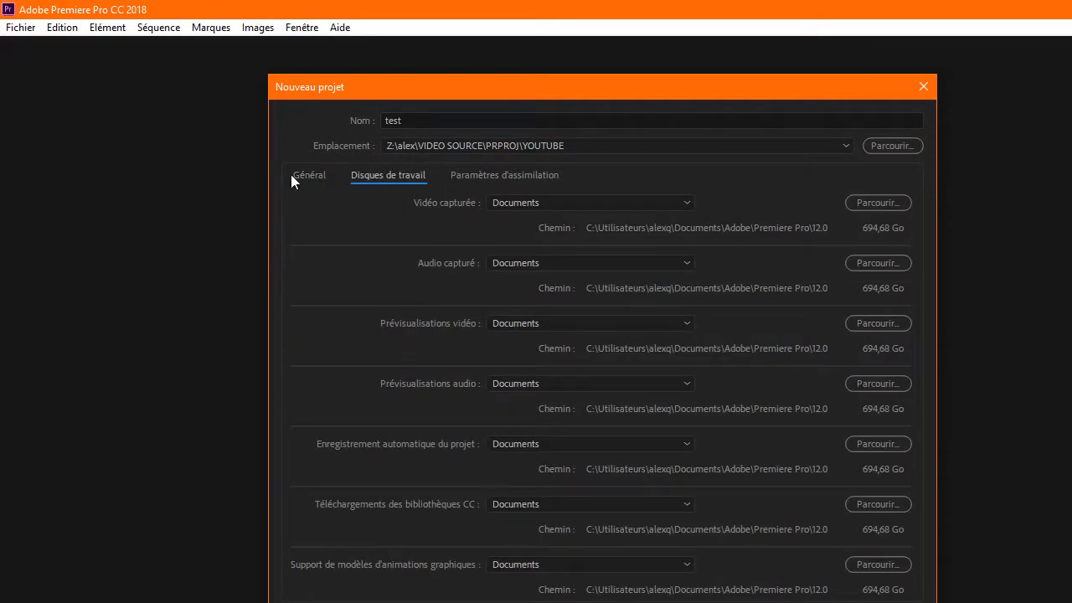
Step: Set the captured video, captured audio, video preview and audio preview locations to Identique au projet
{"action": "left_click", "coordinate": [557, 202]}
{"action": "left_click", "coordinate": [538, 239]}
{"action": "left_click", "coordinate": [530, 264]}
{"action": "left_click", "coordinate": [527, 299]}
{"action": "left_click", "coordinate": [521, 325]}
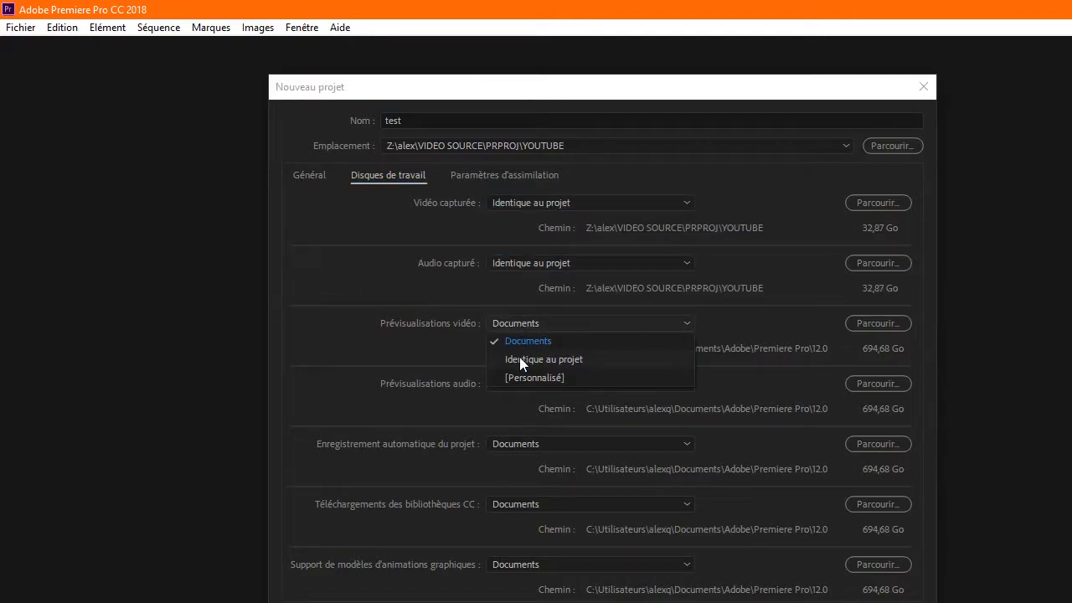
{"action": "left_click", "coordinate": [519, 359]}
{"action": "left_click", "coordinate": [519, 384]}
{"action": "left_click", "coordinate": [517, 421]}
Step: Set the project auto-save, CC library downloads and motion graphics template locations to Identique au projet
{"action": "left_click", "coordinate": [517, 448]}
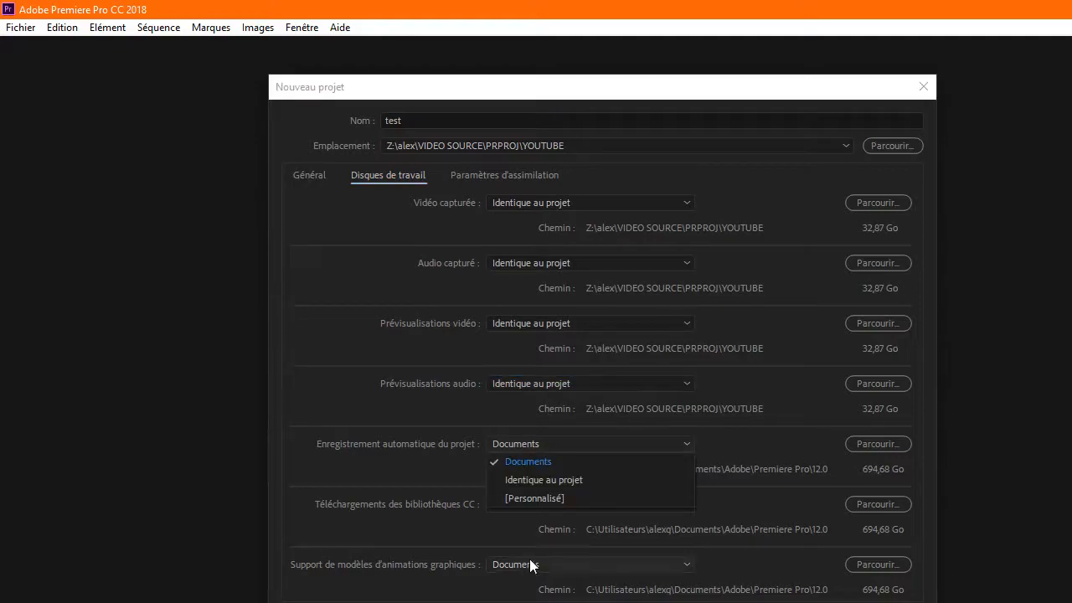
{"action": "left_click", "coordinate": [533, 483]}
{"action": "left_click", "coordinate": [537, 504]}
{"action": "left_click", "coordinate": [534, 542]}
{"action": "left_click", "coordinate": [536, 565]}
{"action": "left_click", "coordinate": [540, 599]}
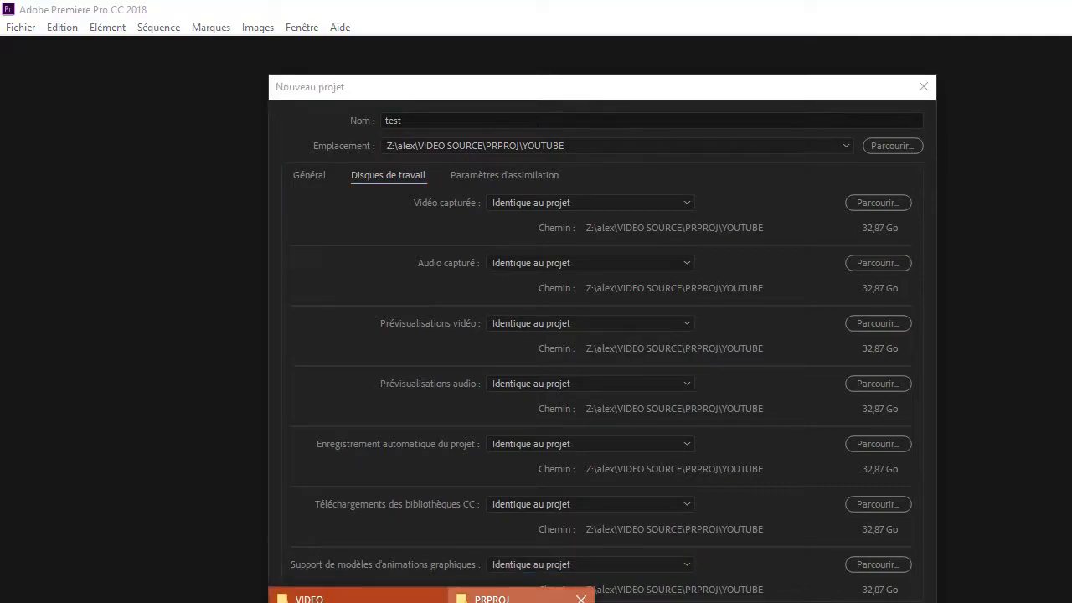
Step: Switch to File Explorer, examine the auto-save and audio preview folders inside the YOUTUBE project folder, and return to the new project settings
{"action": "left_click", "coordinate": [519, 595]}
{"action": "double_click", "coordinate": [515, 279]}
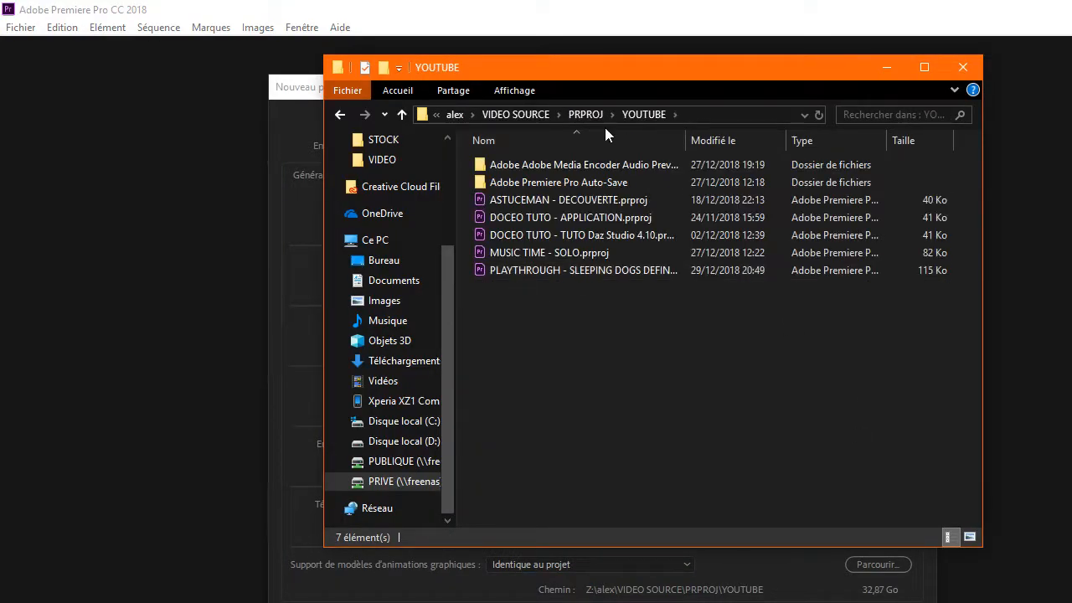
{"action": "left_click", "coordinate": [568, 216]}
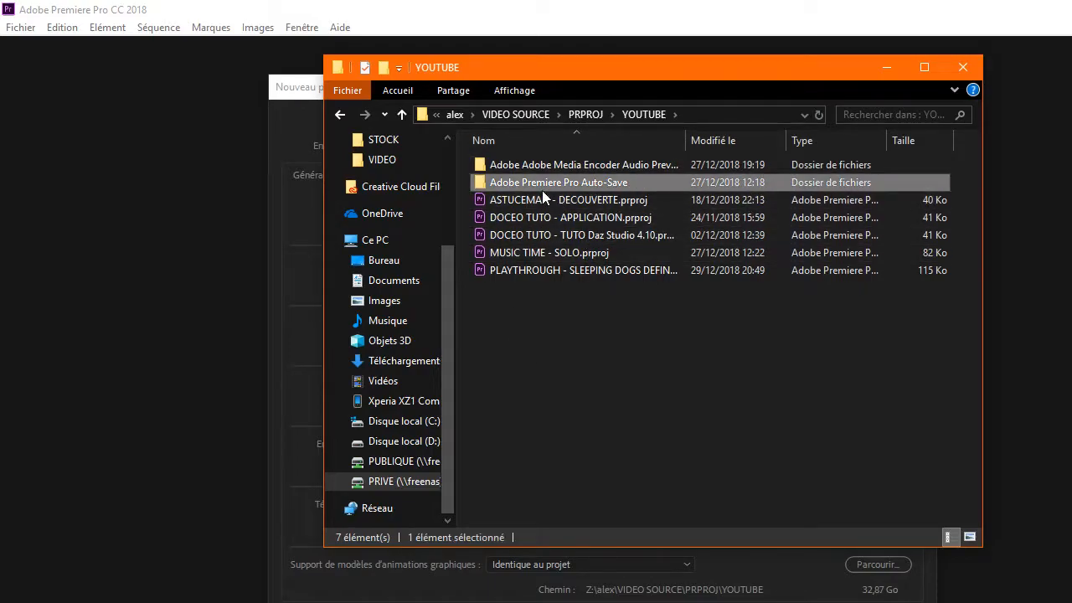
{"action": "left_click", "coordinate": [579, 166]}
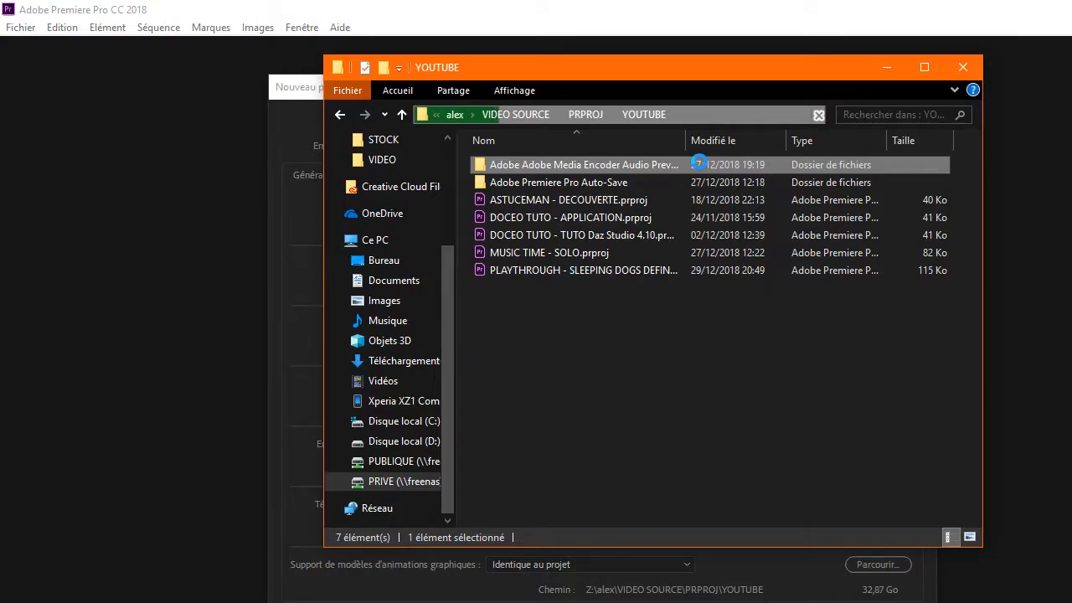
{"action": "left_click", "coordinate": [620, 601]}
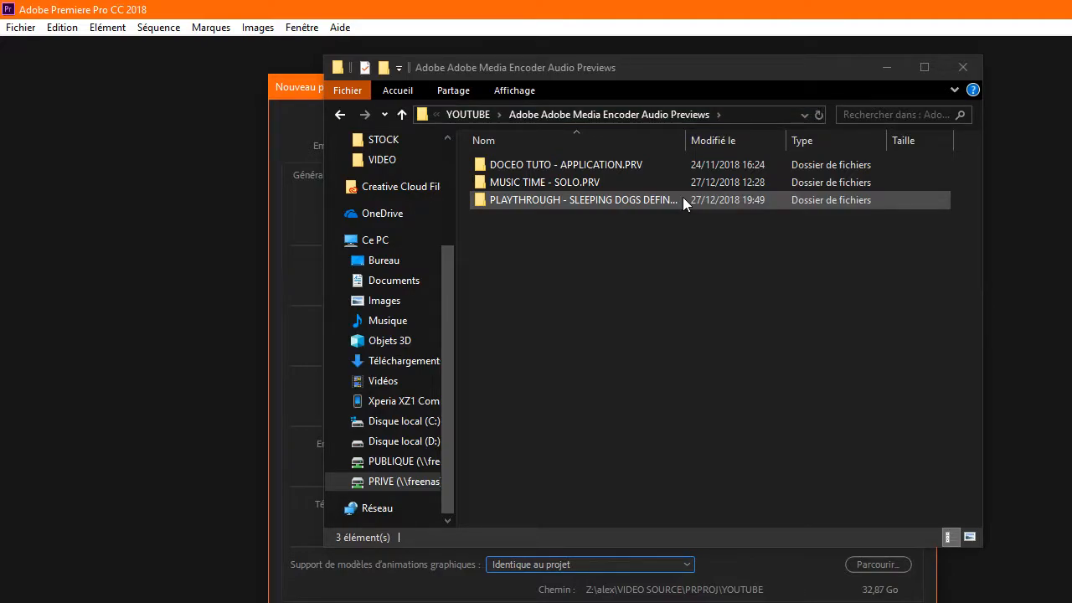
{"action": "left_click", "coordinate": [307, 90]}
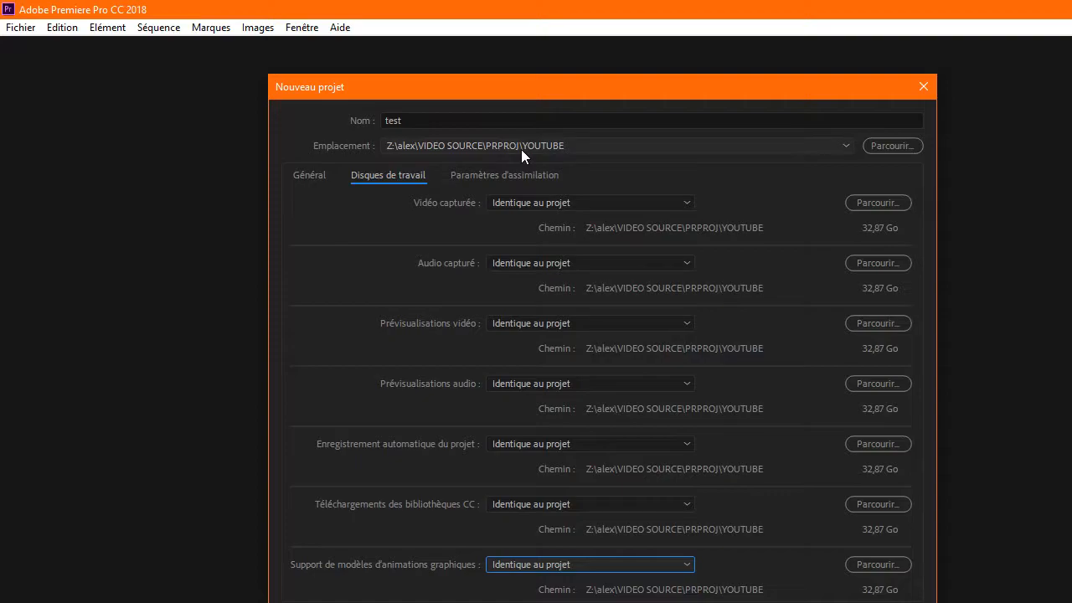
Step: Set the captured video, captured audio, video preview and audio preview locations to Documents
{"action": "left_click", "coordinate": [558, 206]}
{"action": "left_click", "coordinate": [558, 217]}
{"action": "left_click", "coordinate": [559, 263]}
{"action": "left_click", "coordinate": [558, 280]}
{"action": "left_click", "coordinate": [555, 323]}
{"action": "left_click", "coordinate": [554, 341]}
{"action": "left_click", "coordinate": [552, 383]}
{"action": "left_click", "coordinate": [555, 401]}
Step: Set the project auto-save, CC library downloads and motion graphics template locations to Documents
{"action": "left_click", "coordinate": [553, 444]}
{"action": "left_click", "coordinate": [552, 461]}
{"action": "left_click", "coordinate": [549, 502]}
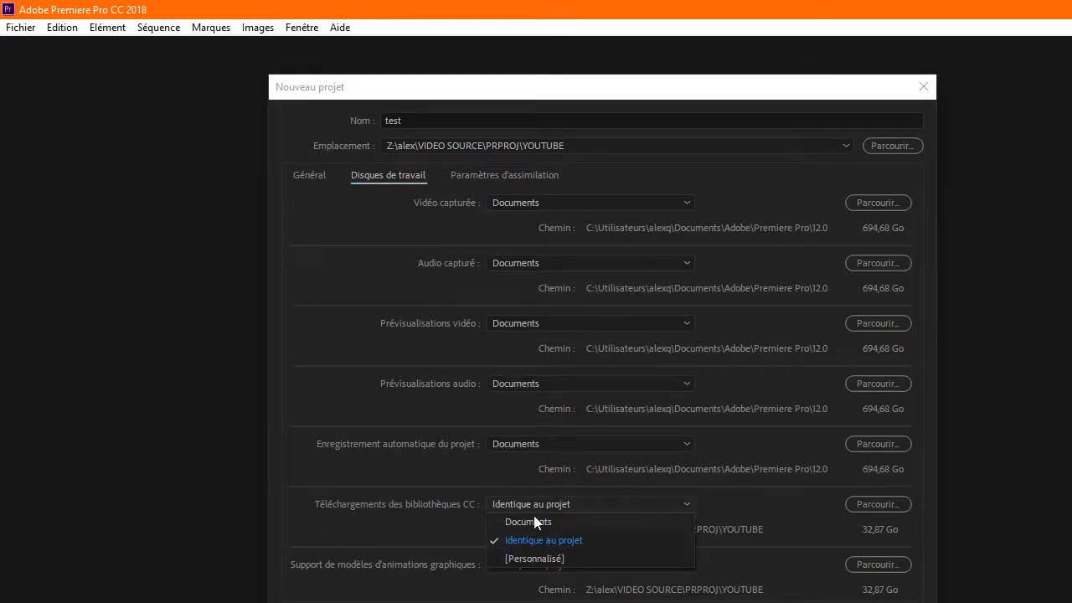
{"action": "left_click", "coordinate": [534, 516]}
{"action": "left_click", "coordinate": [553, 564]}
{"action": "left_click", "coordinate": [553, 582]}
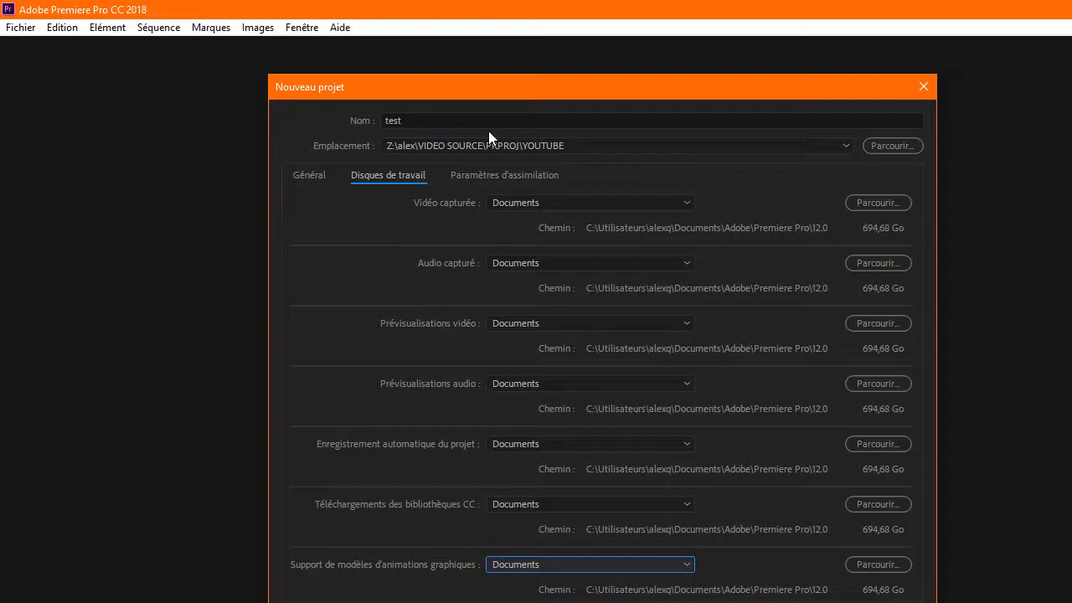
Step: Try the [Personnalisé] location for captured video and return it to Documents
{"action": "left_click", "coordinate": [570, 201]}
{"action": "left_click", "coordinate": [553, 257]}
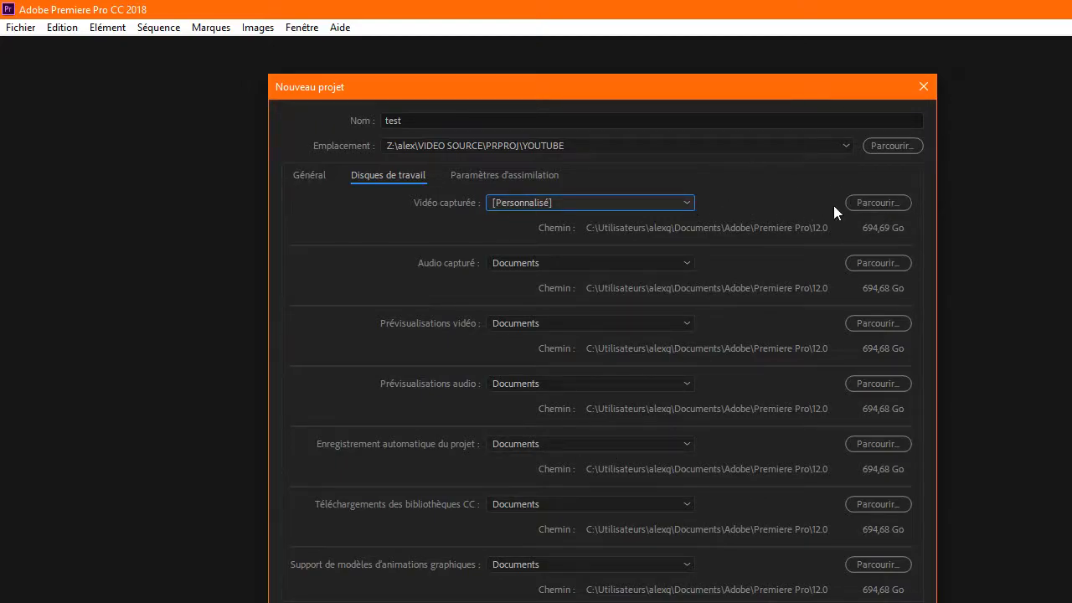
{"action": "left_click", "coordinate": [651, 208]}
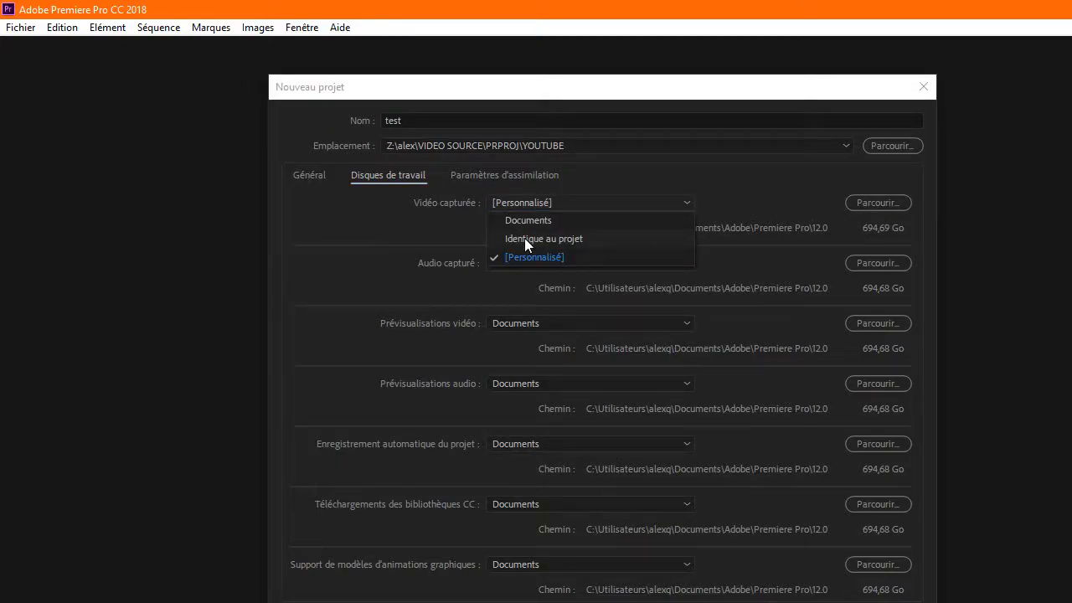
{"action": "left_click", "coordinate": [530, 222]}
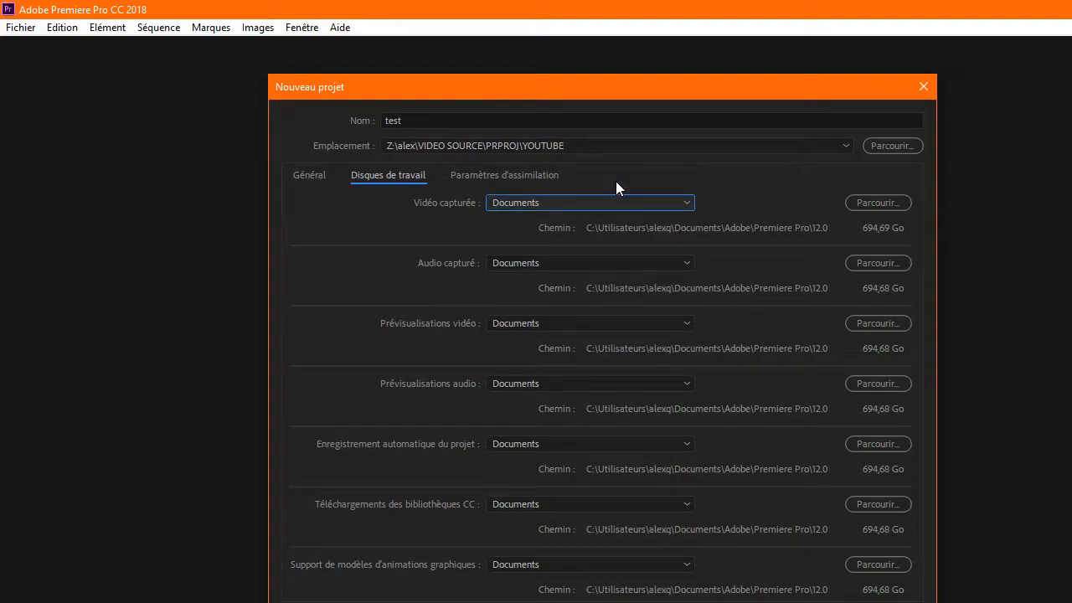